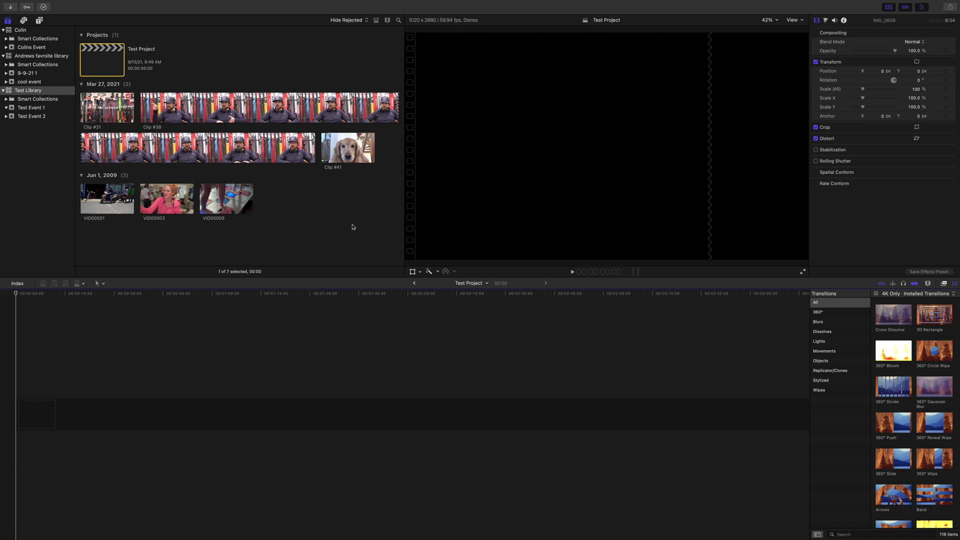
Step: Add VID00001 then VID00003 to the Test Project timeline, 51:22 in total
left_click(106, 199)
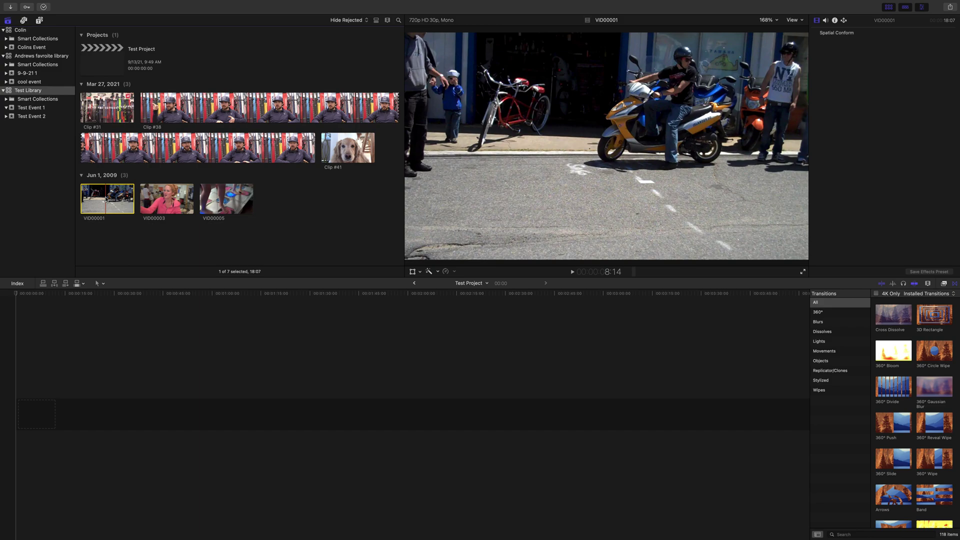
left_click_drag(106, 199, 90, 358)
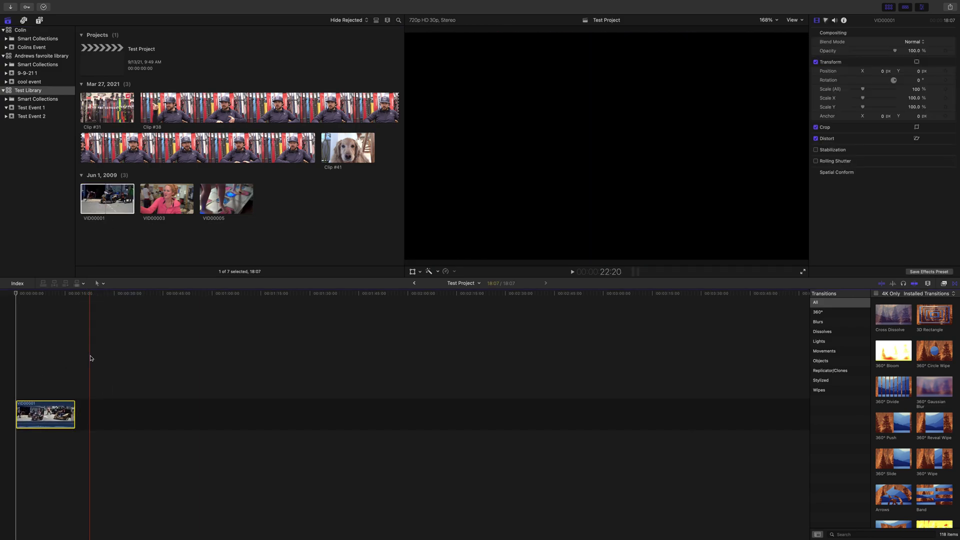
left_click_drag(167, 199, 153, 380)
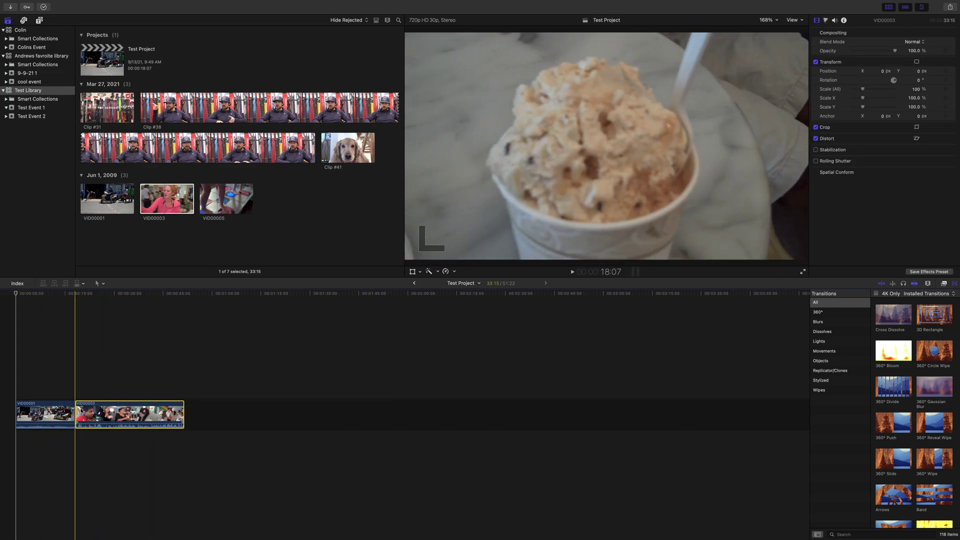
left_click(46, 416)
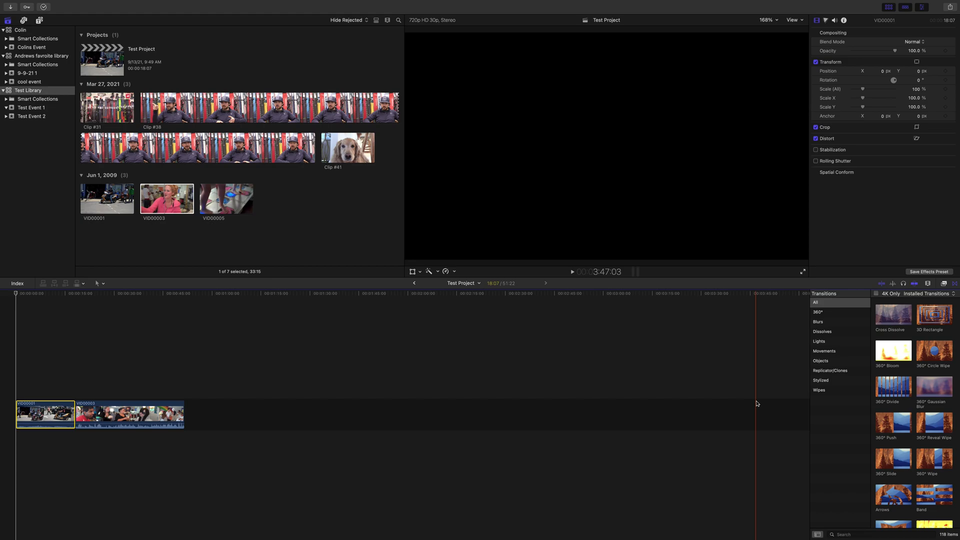
Step: Select and delete both timeline clips, leaving Test Project empty at 00:00
left_click(161, 375)
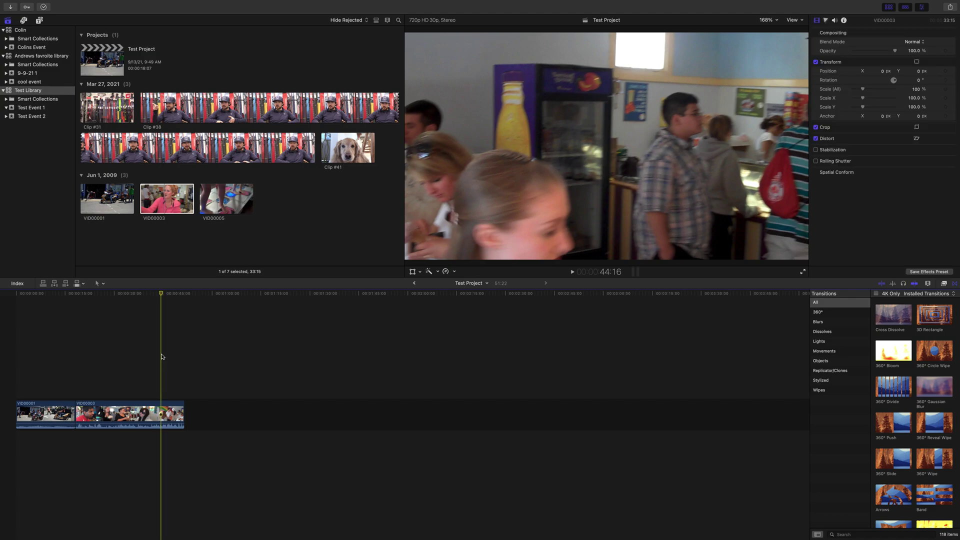
left_click_drag(161, 357, 31, 429)
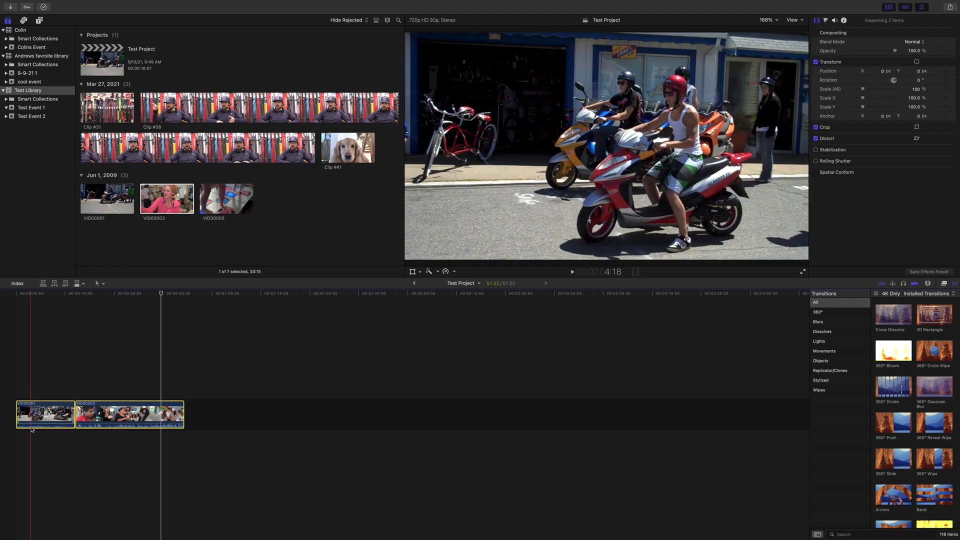
key("Delete")
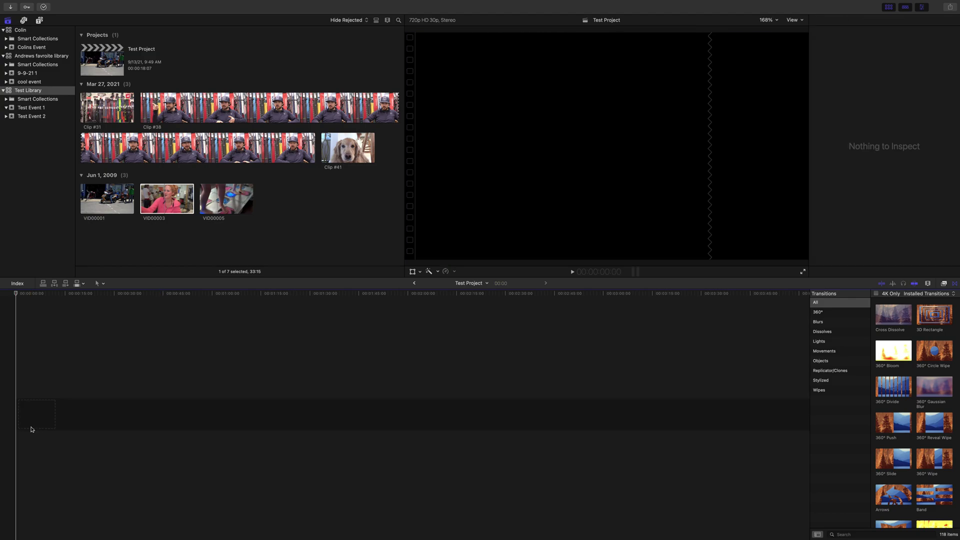
left_click(167, 193)
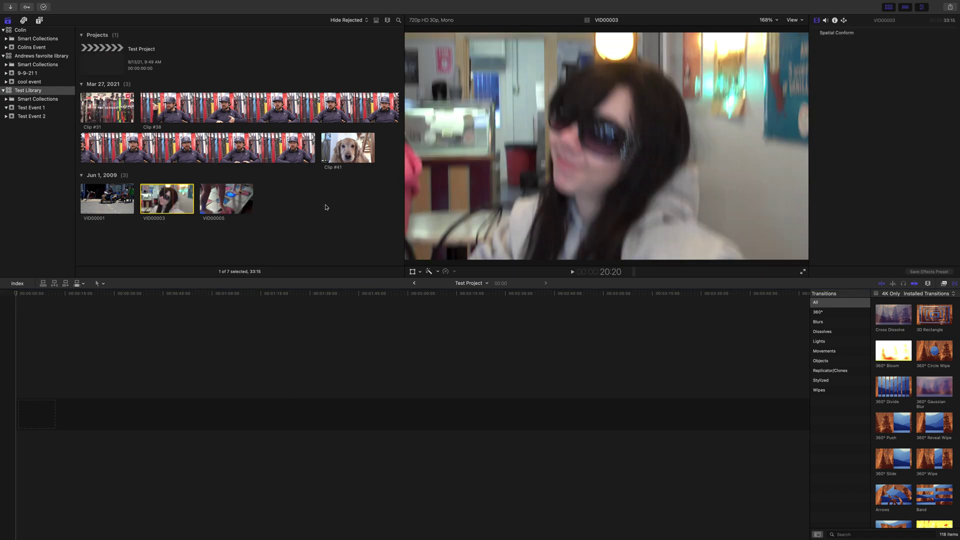
left_click(164, 351)
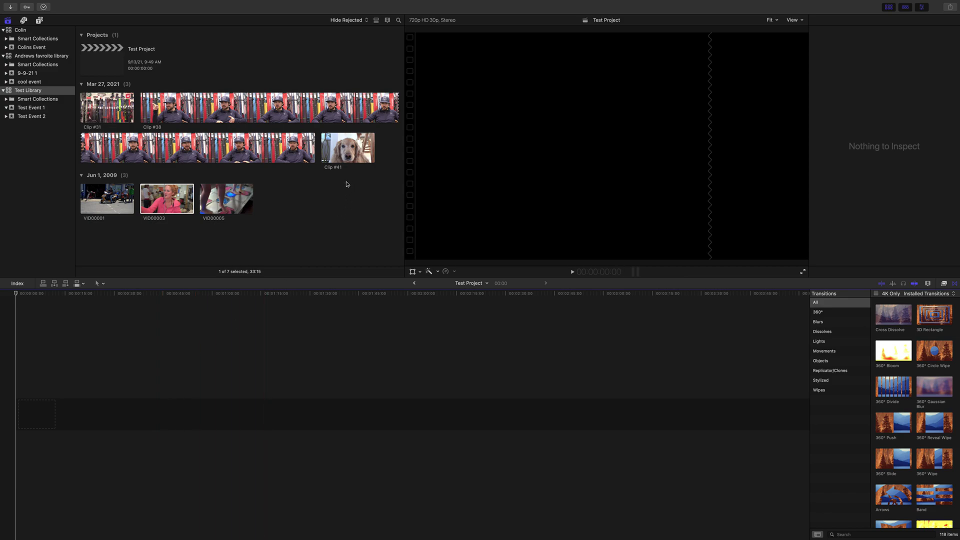
Step: Return to the browser to preview Clip #41's dog footage up to the close-up
key("super+1")
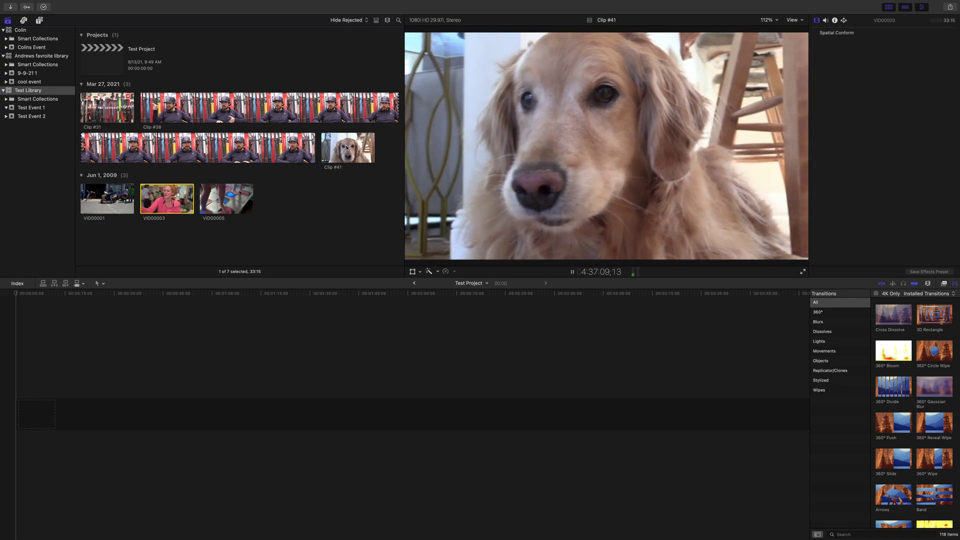
Step: Play, reverse and frame-step Clip #41 to the dog close-up at 4:37:08;12
key("space")
key("space")
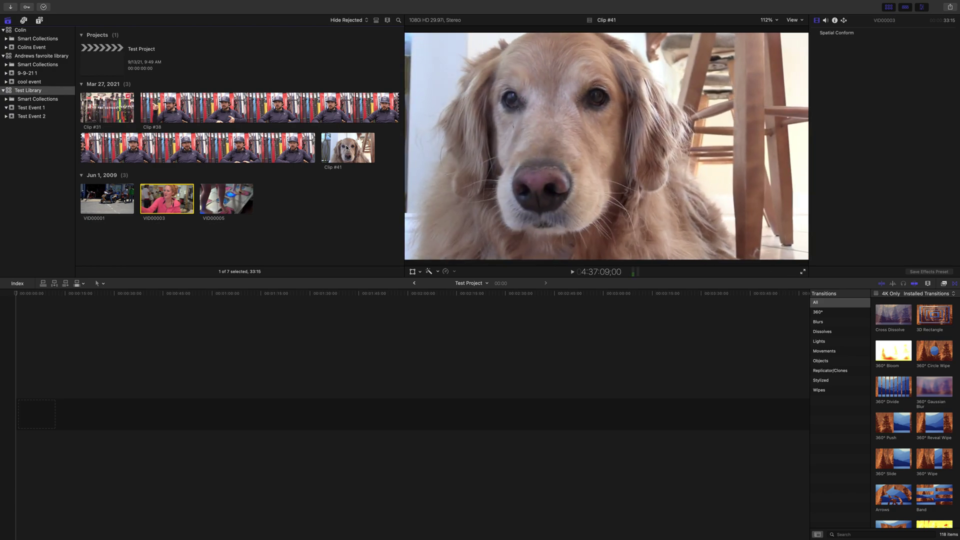
key("space")
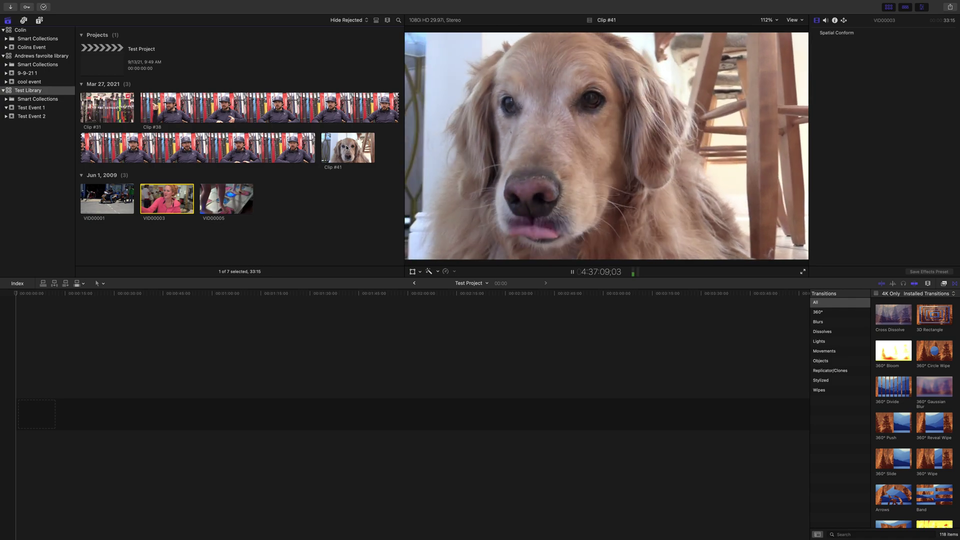
key("space")
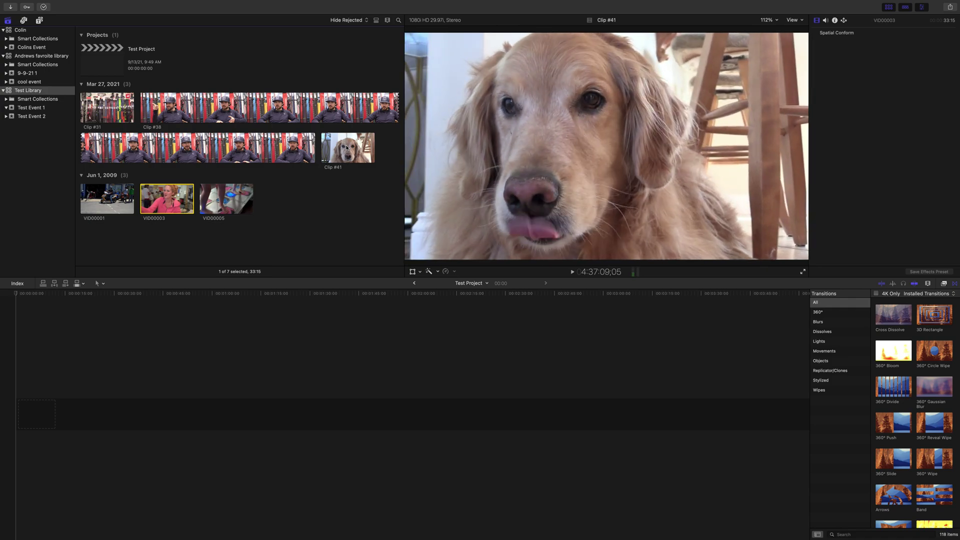
key("j")
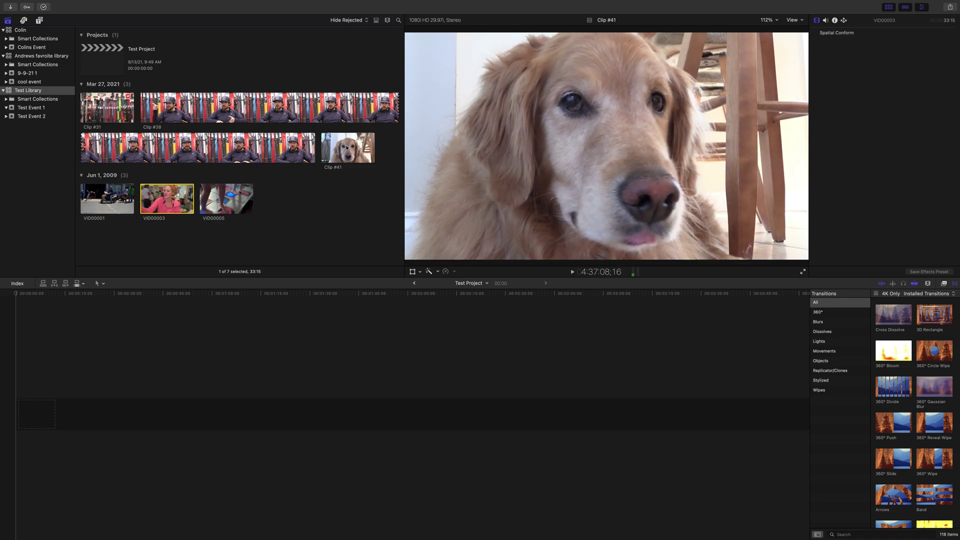
key("Left")
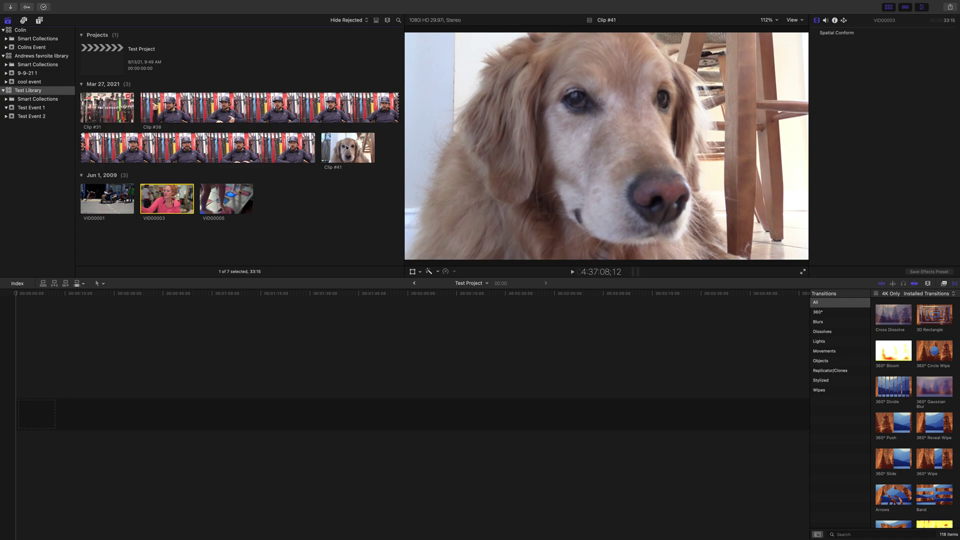
Step: Frame-step Clip #41 past the nose lick and mark a 01;04 range there
left_click(347, 148)
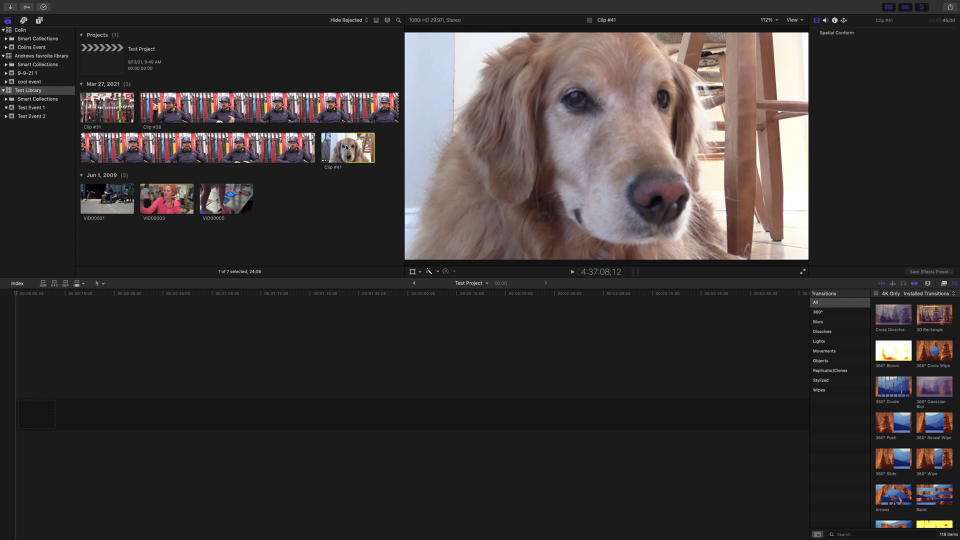
key("space")
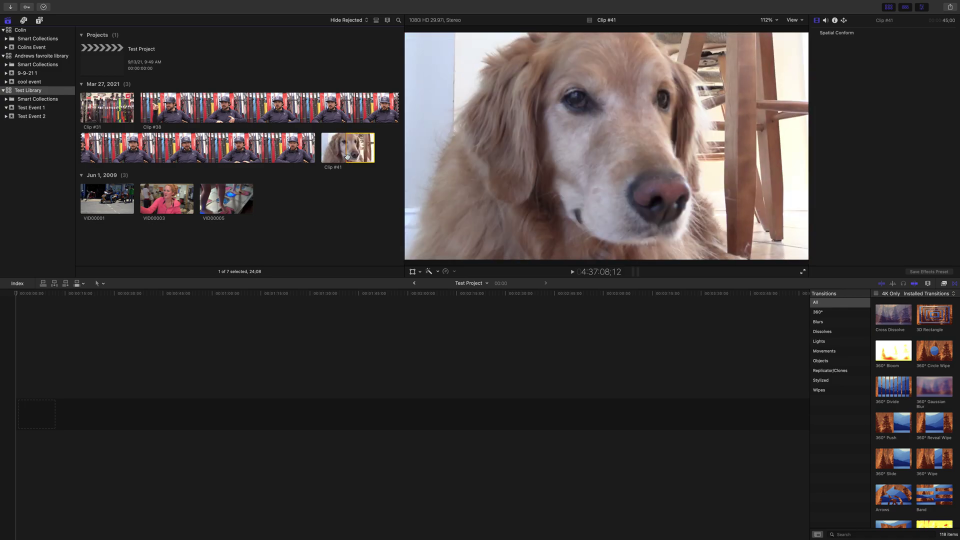
key("space")
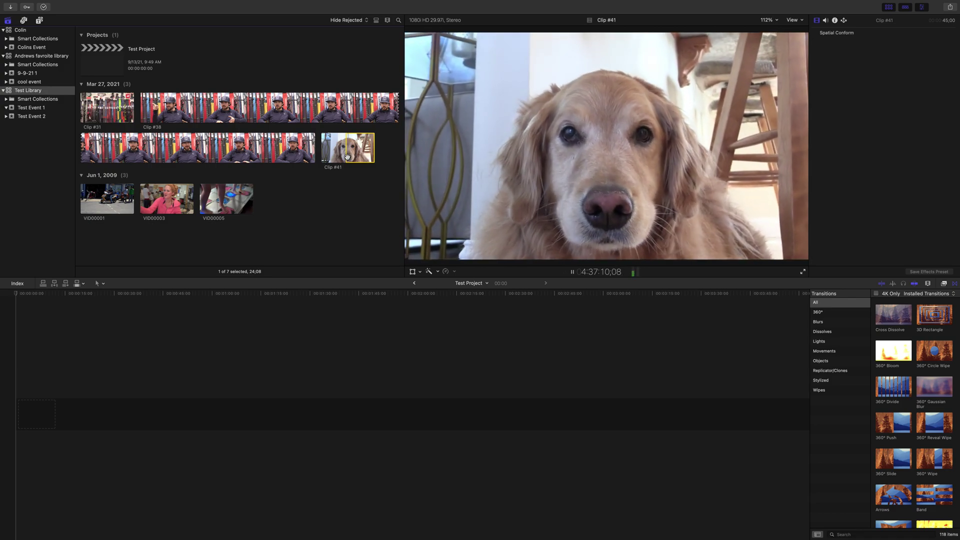
key("space")
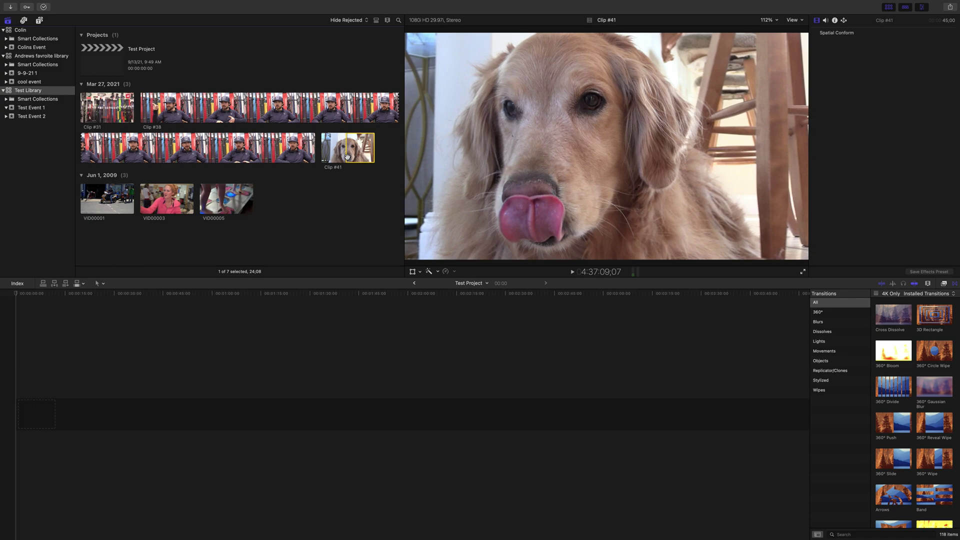
key("Right")
key("Right")
key("Right")
key("Right")
key("Right")
key("Right")
key("Right")
key("Right")
key("Right")
key("Right")
key("Right")
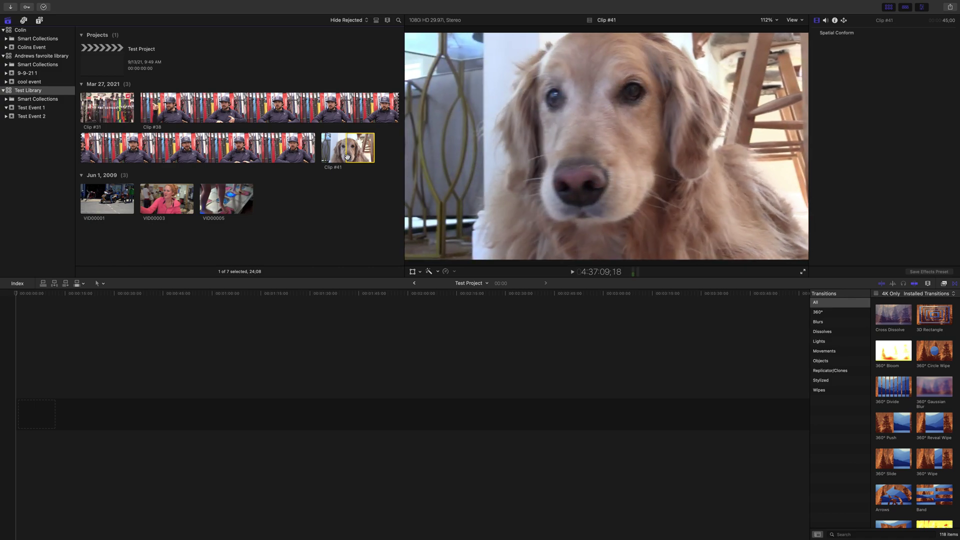
key("Left")
key("Left")
key("Left")
key("Left")
key("Left")
key("Left")
key("Left")
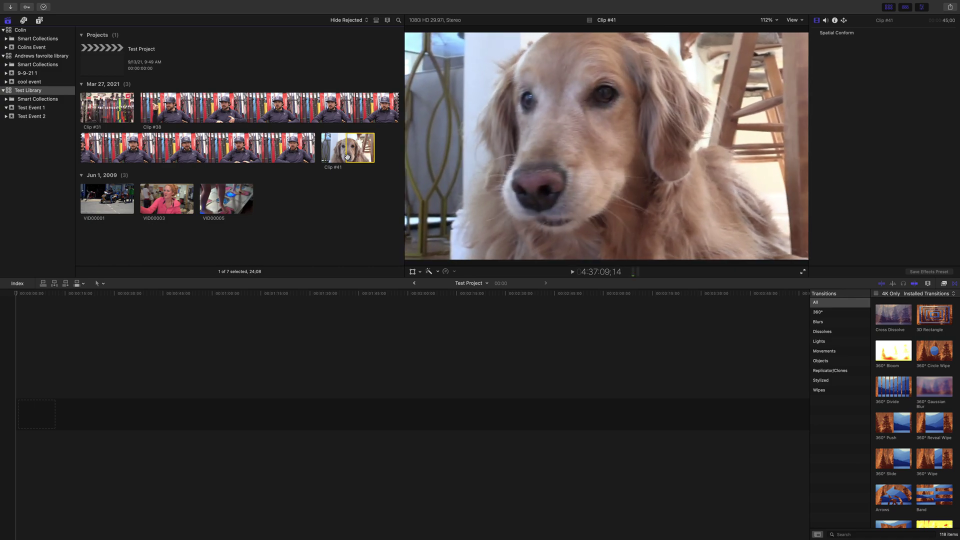
key("Right")
key("Right")
key("Right")
key("Right")
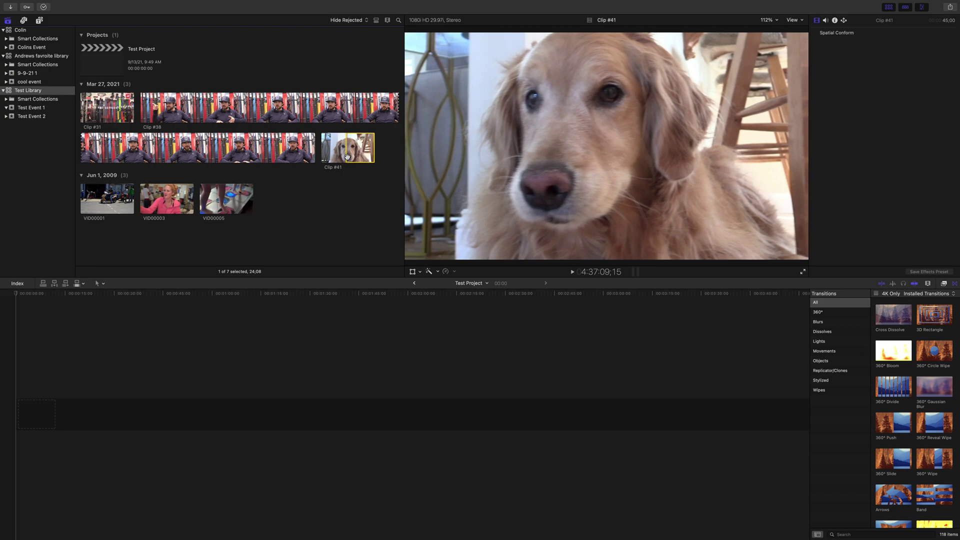
left_click(347, 156)
Step: Enlarge the browser filmstrips and drag the 1:04 Clip #41 range into the timeline
key("super+equal")
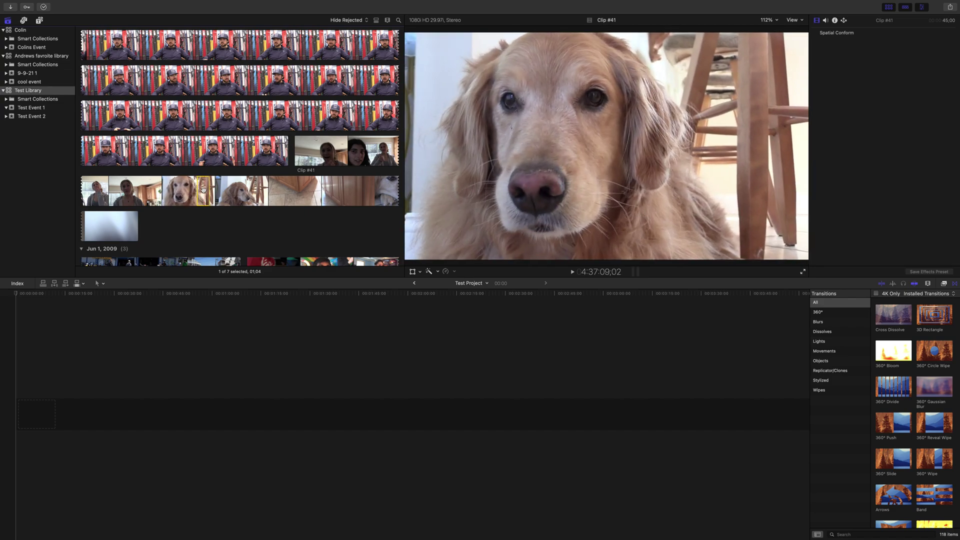
left_click_drag(205, 191, 85, 355)
left_click(33, 360)
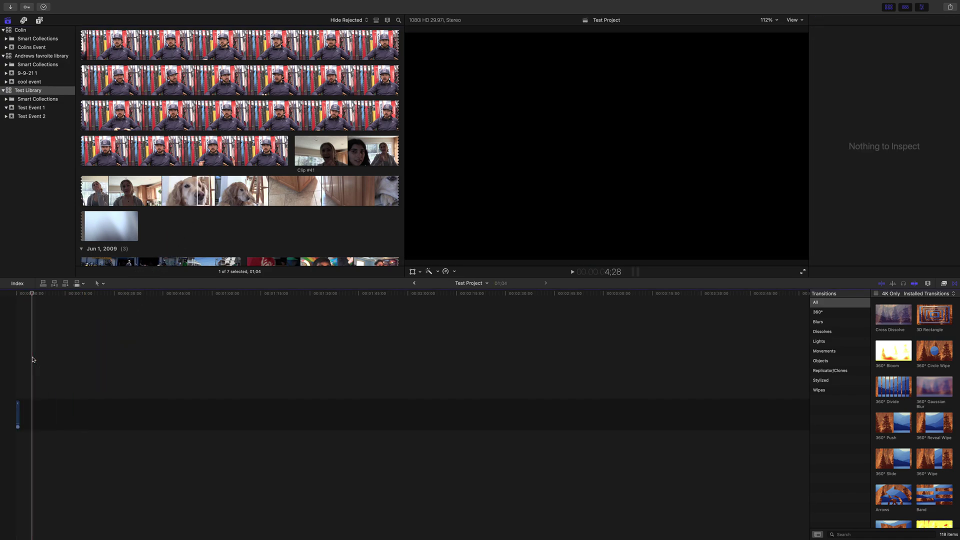
left_click(44, 355)
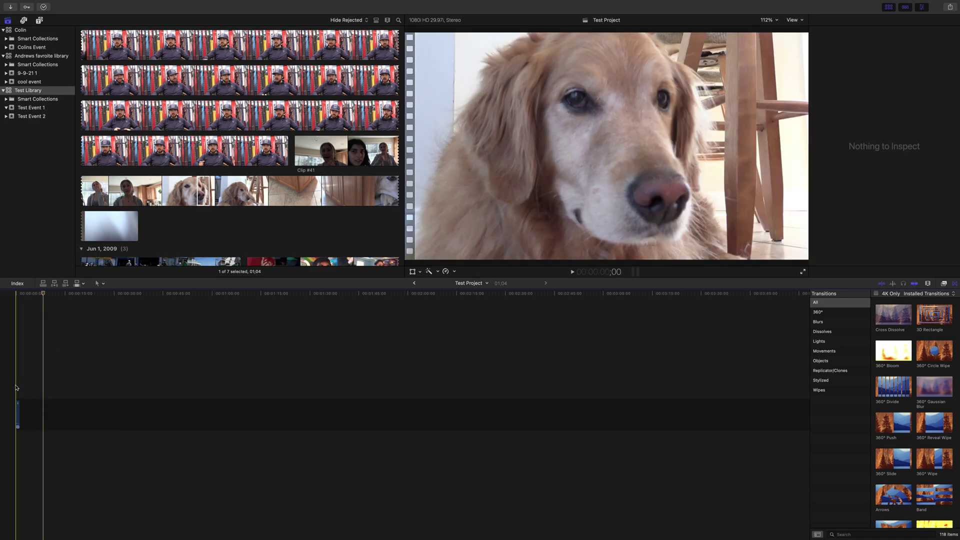
Step: Delete the timeline clip and append the Clip #41 dog range repeatedly with E, reaching 17:00
left_click(19, 418)
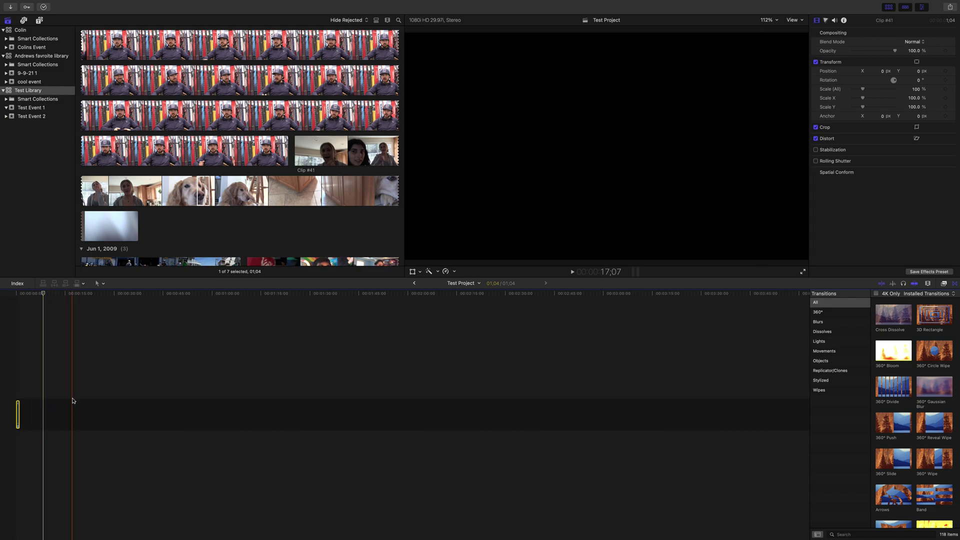
key("Delete")
left_click(203, 186)
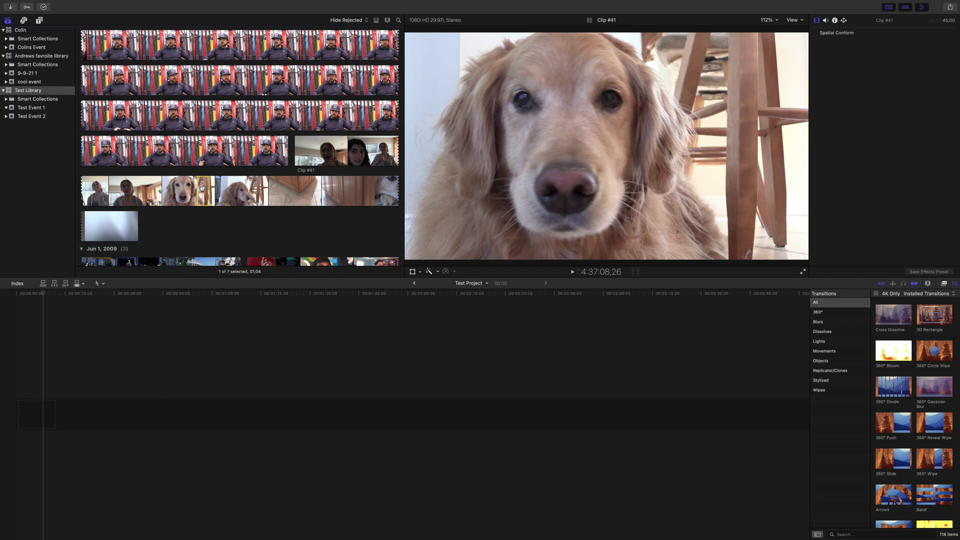
key("e")
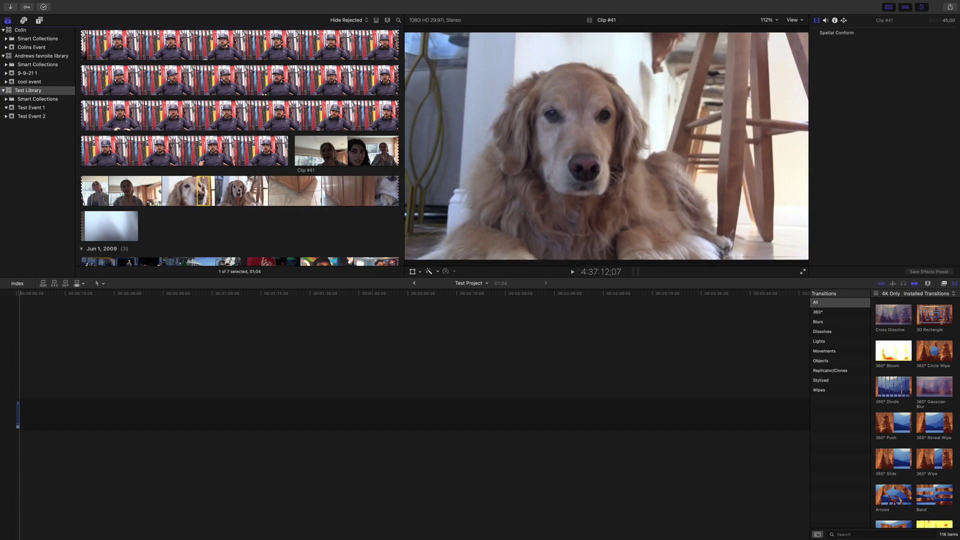
key("e")
key("e")
key("e")
key("e")
key("e")
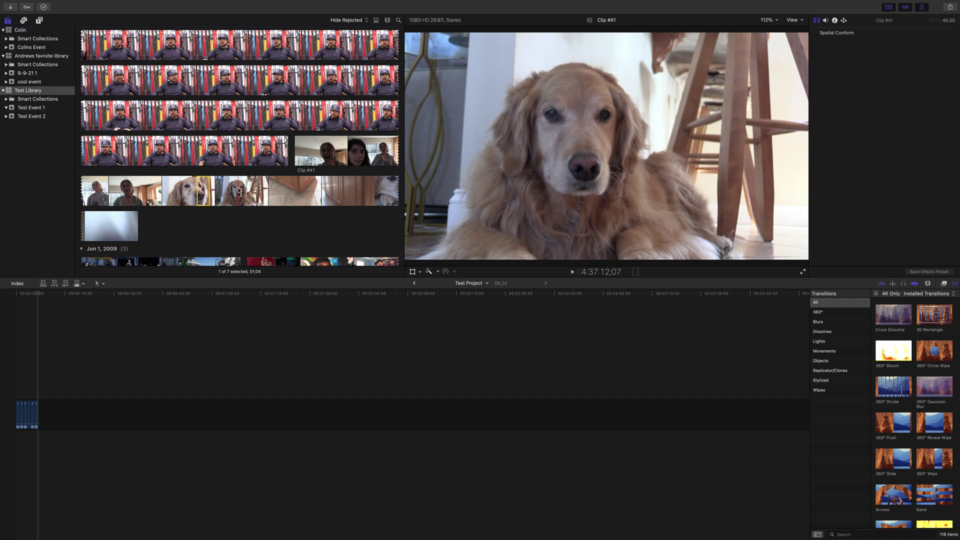
key("e")
key("e")
key("e")
key("e")
key("e")
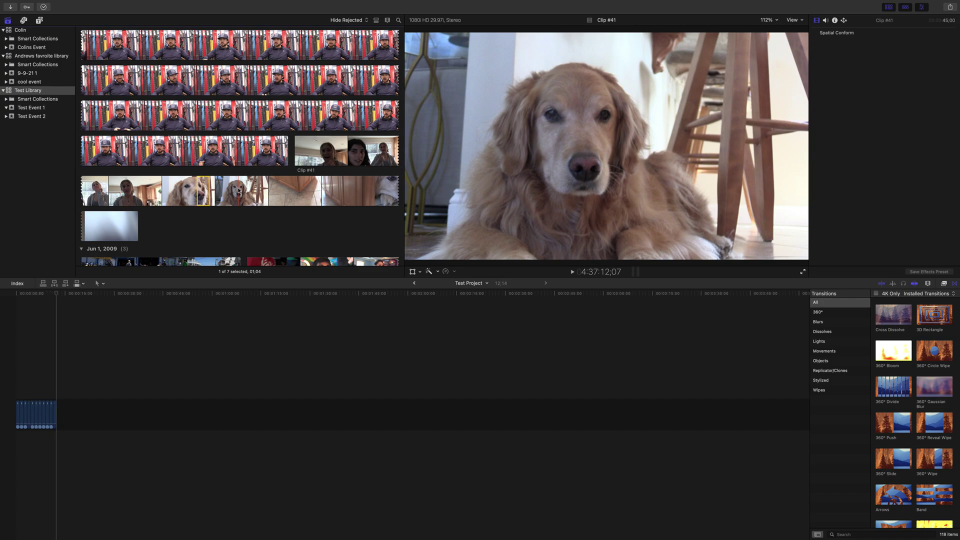
key("e")
key("e")
key("e")
key("e")
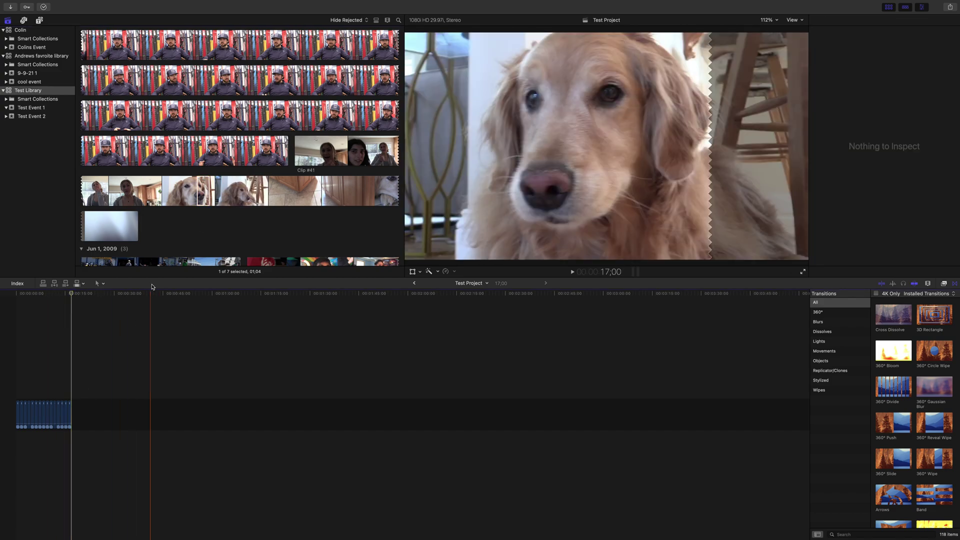
Step: Drag one more dog range in to reach 18:04, then set a new in point
left_click(201, 190)
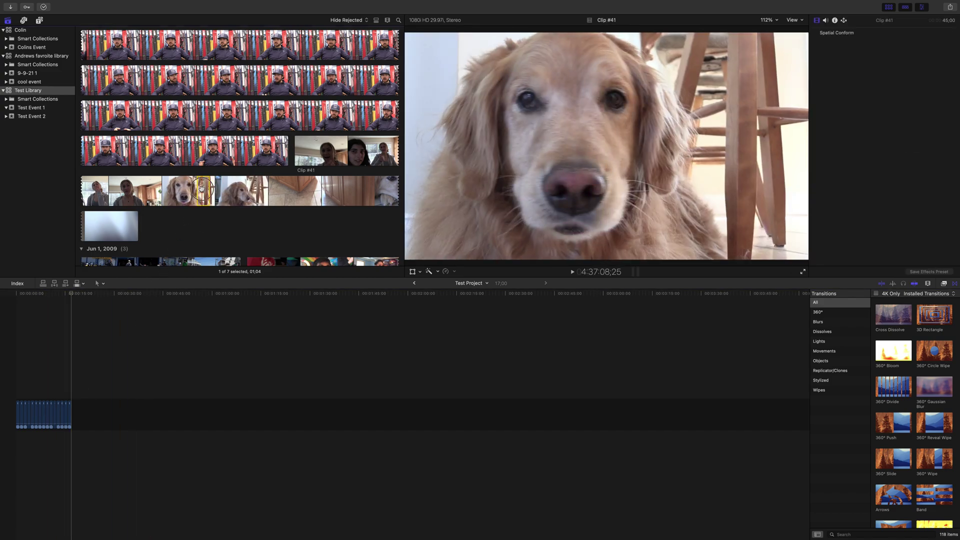
mouse_move(201, 188)
left_mouse_down()
mouse_move(86, 354)
mouse_move(57, 419)
left_mouse_up()
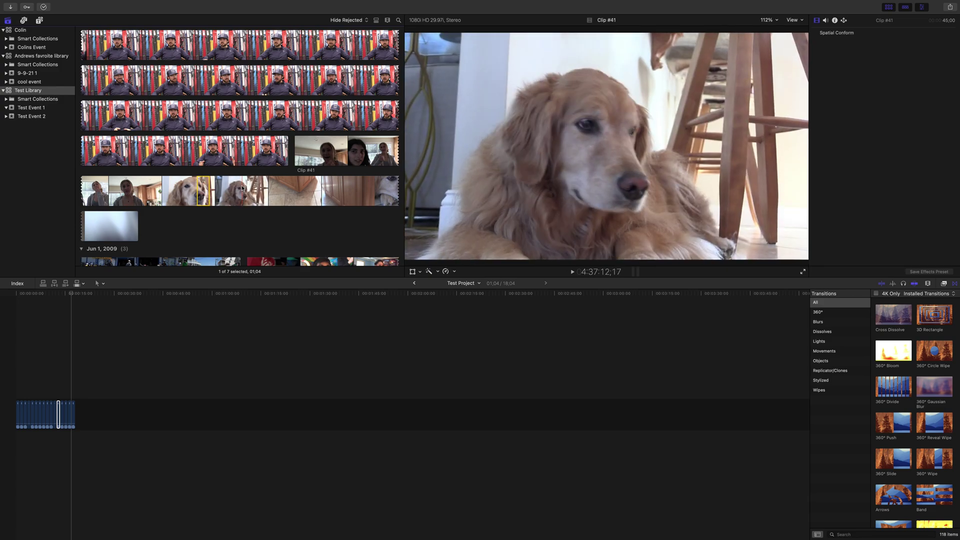
key("i")
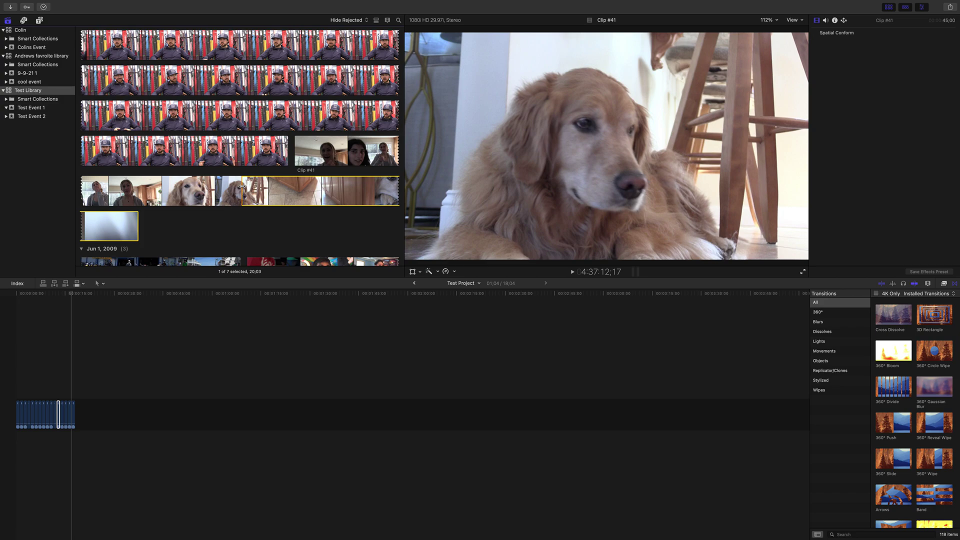